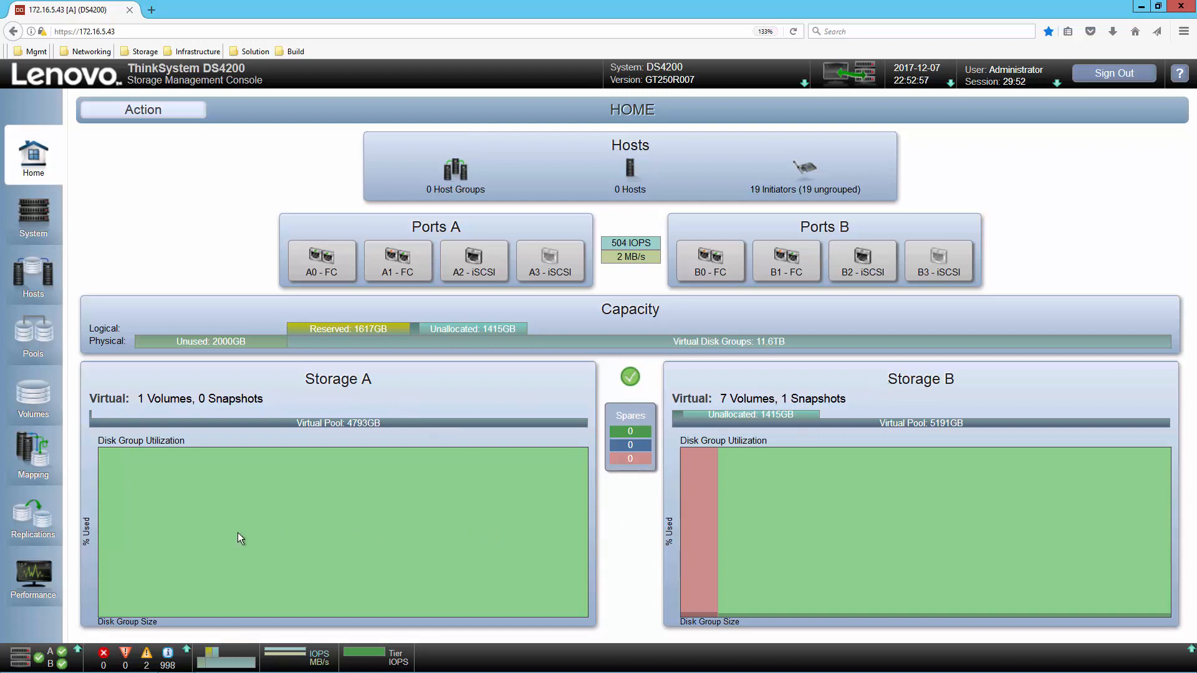
Examine the disk group utilization and tier details of Storage A and Storage B on the home page.
mouse_move(395, 544)
mouse_move(331, 502)
mouse_move(867, 521)
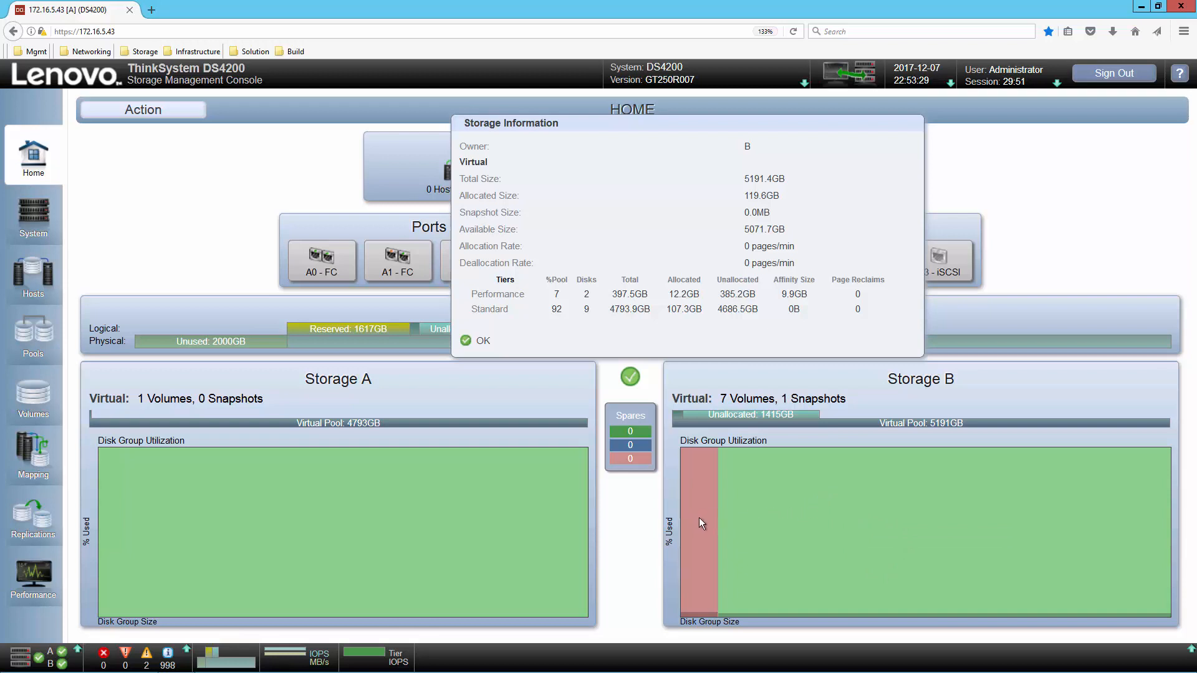
mouse_move(701, 519)
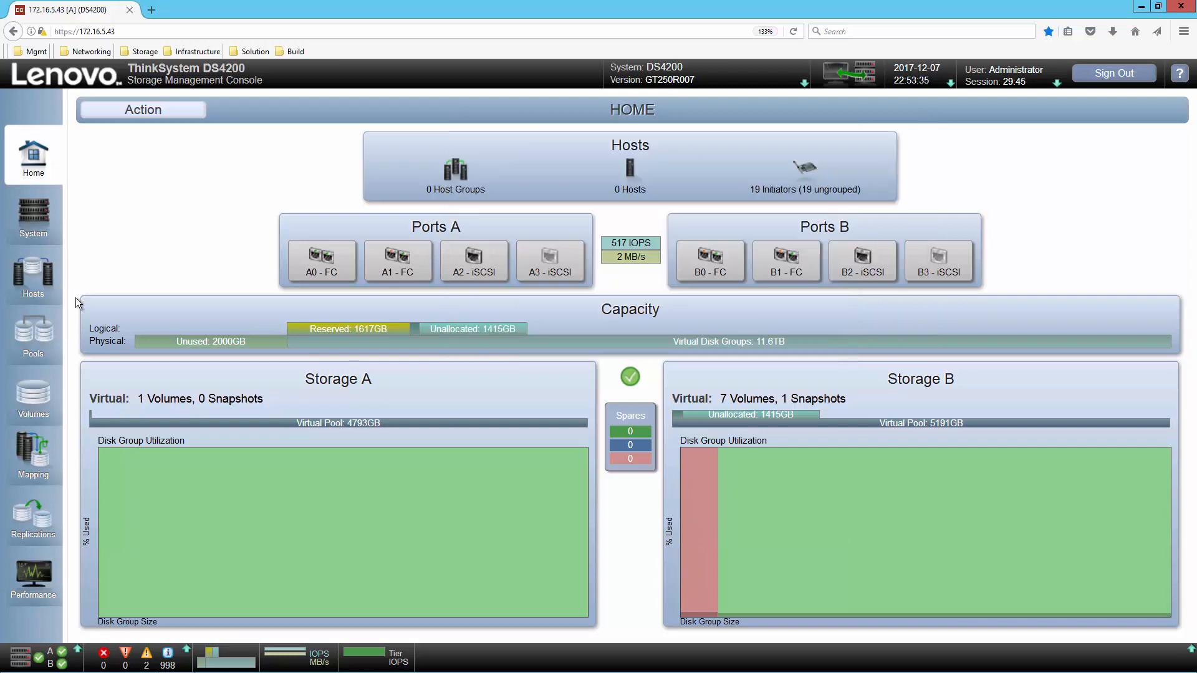
Examine pool A's disk group dgA01, including its detailed information and member disks.
click(34, 342)
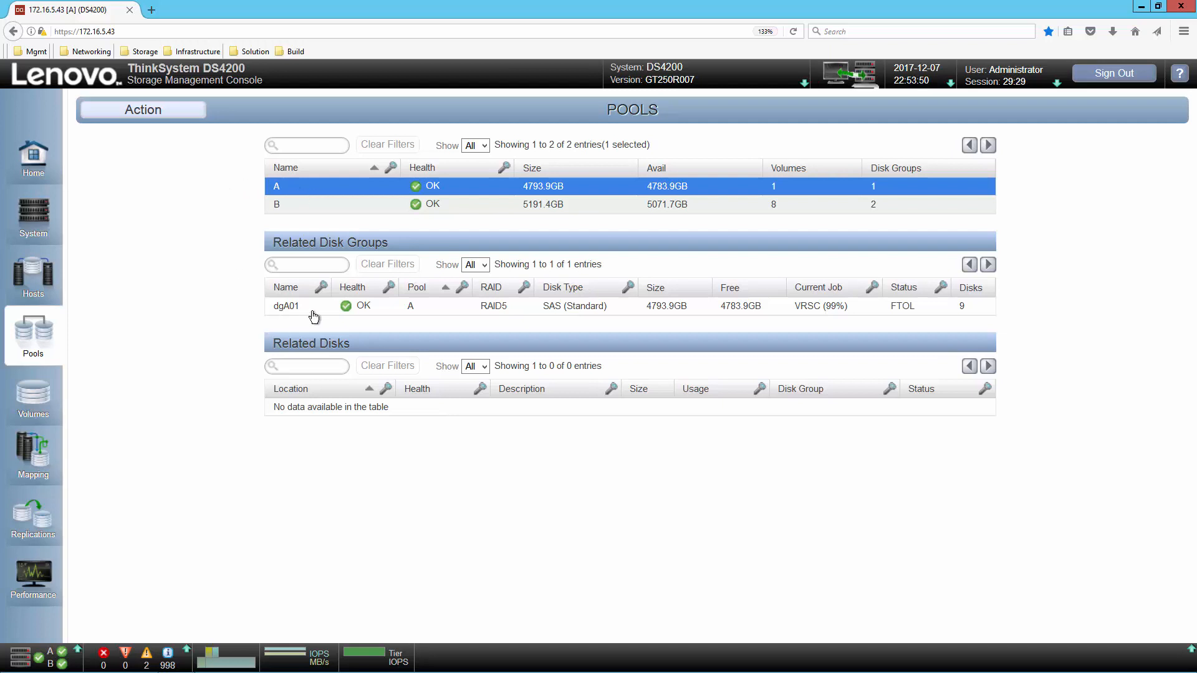
mouse_move(314, 318)
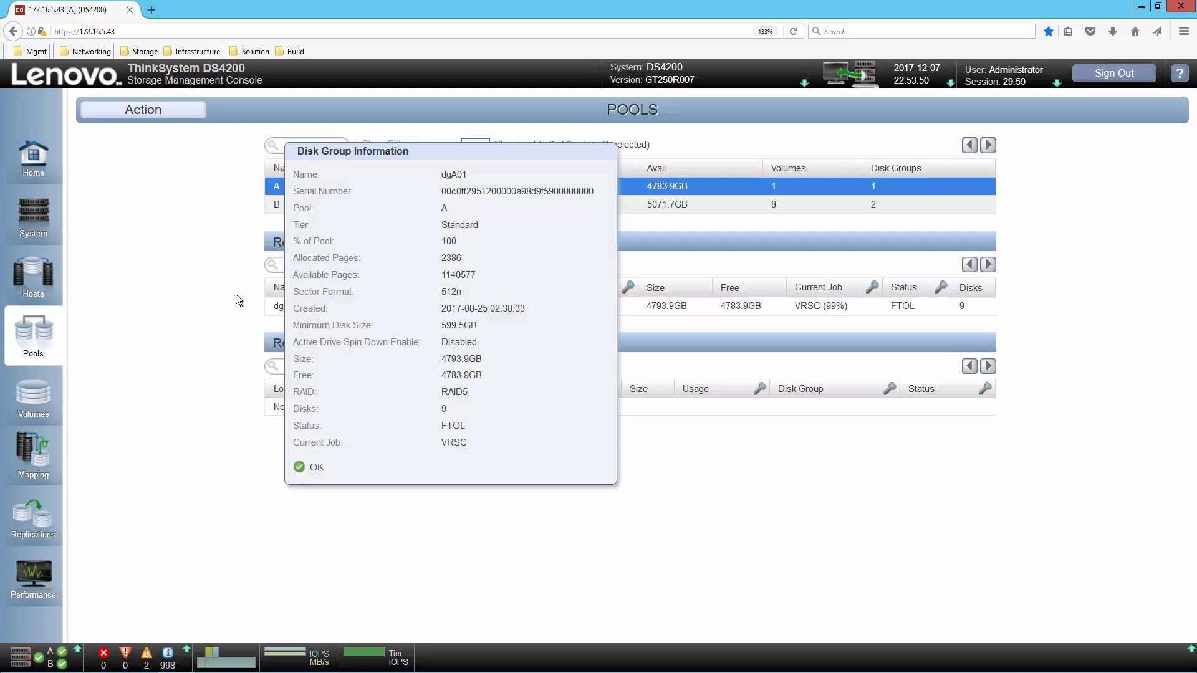
click(296, 310)
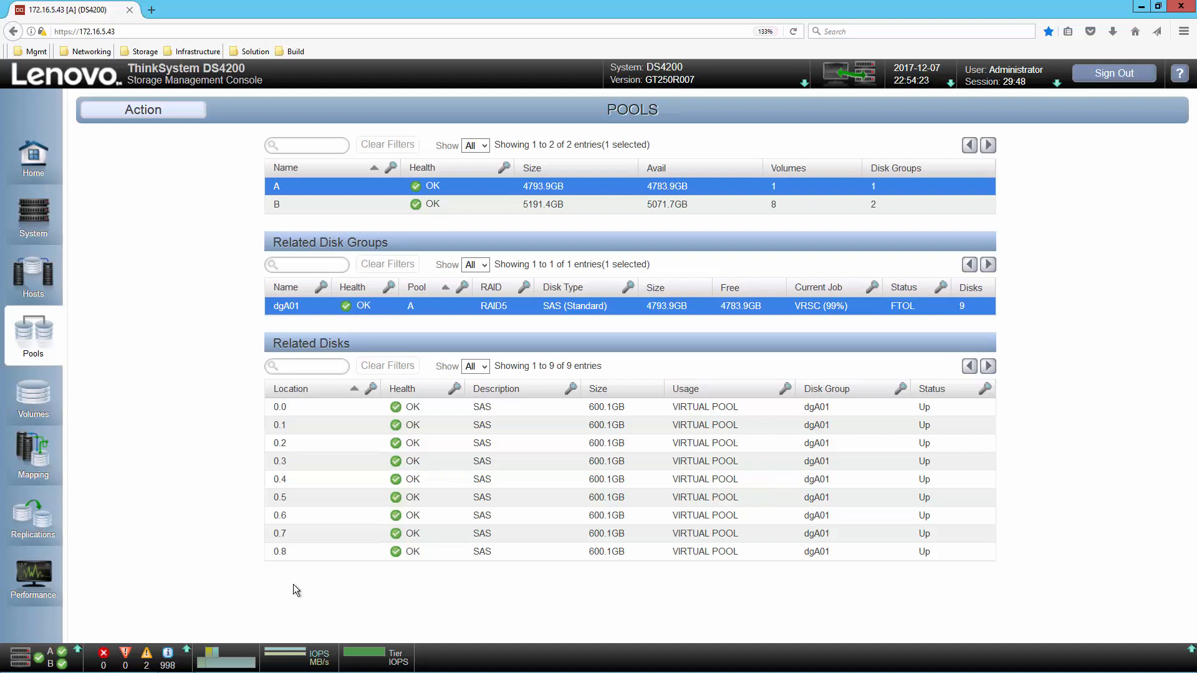
Review pool B and the member disks of its disk groups dgB01 and dgB02.
click(275, 206)
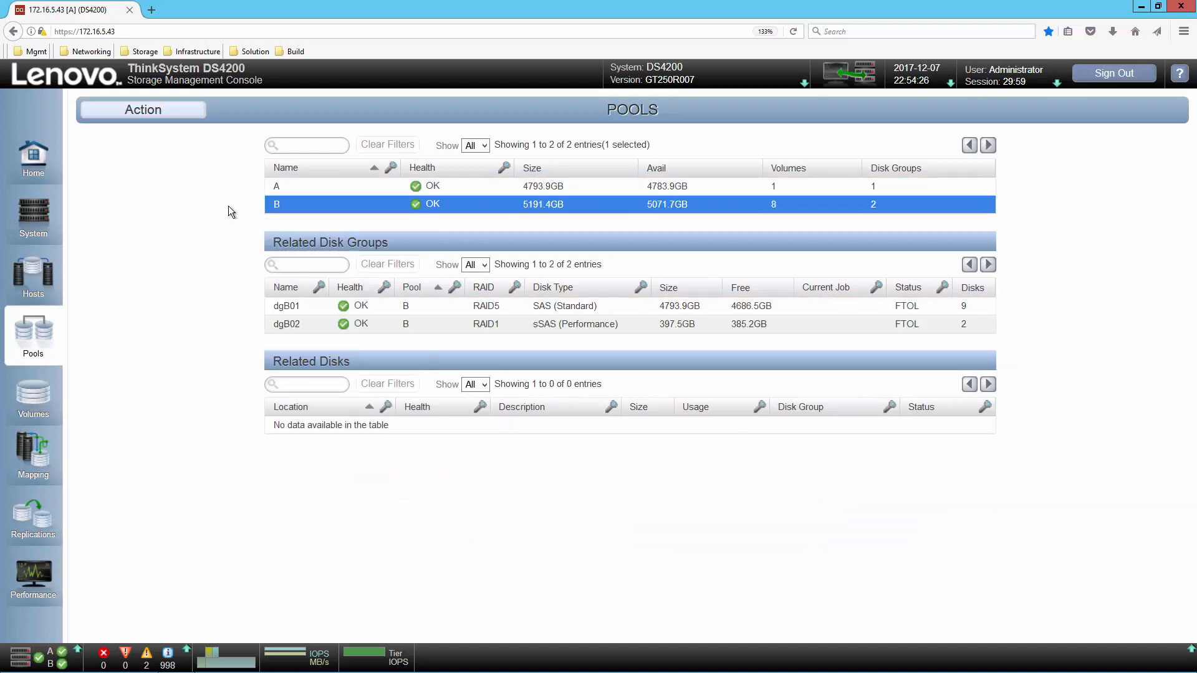
click(279, 310)
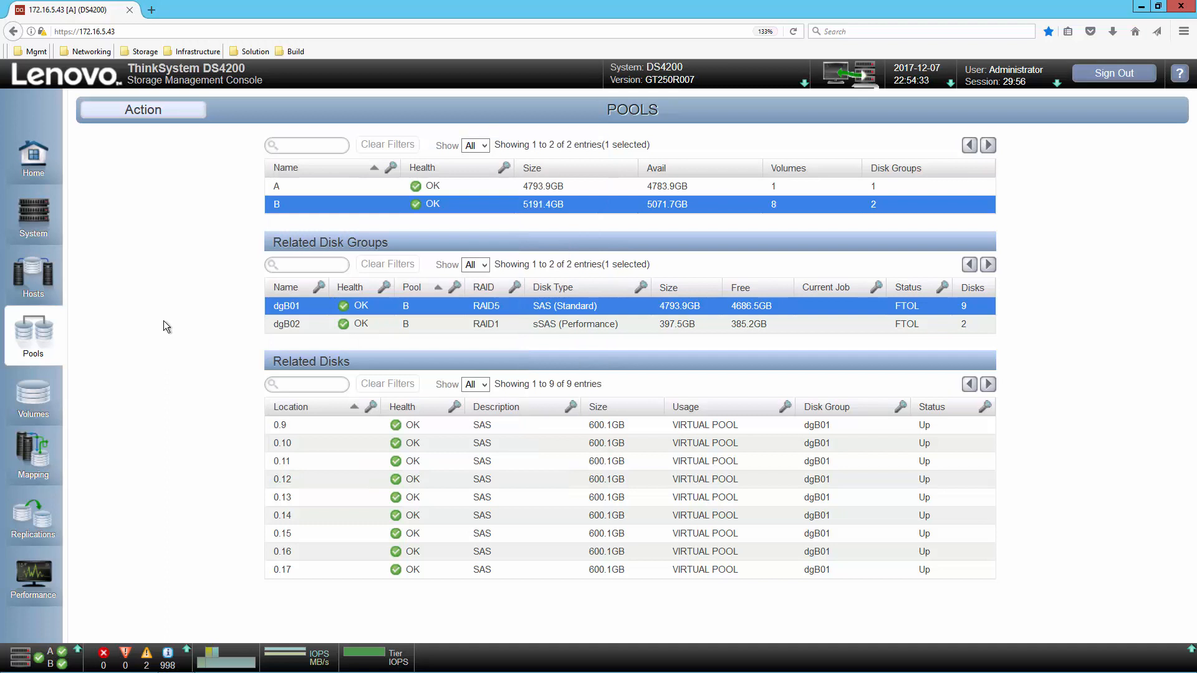
click(302, 325)
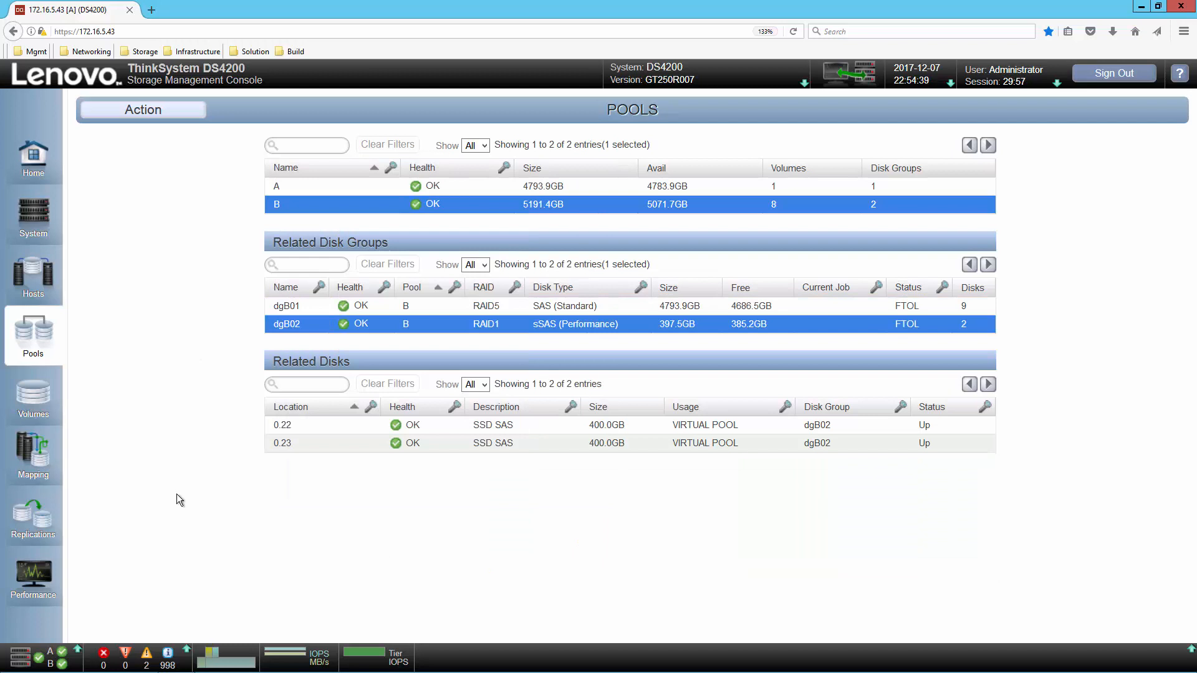
Add a virtual RAID-1 disk group named dgA02 to pool A using the two unused SSDs.
click(277, 187)
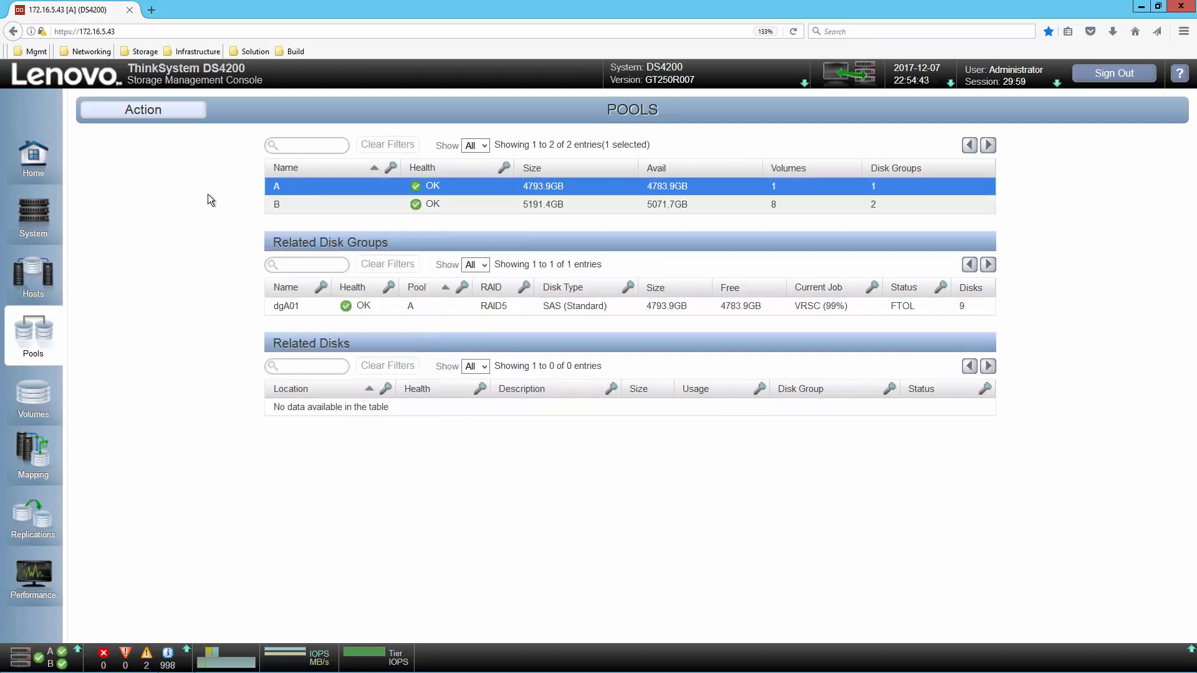
click(151, 112)
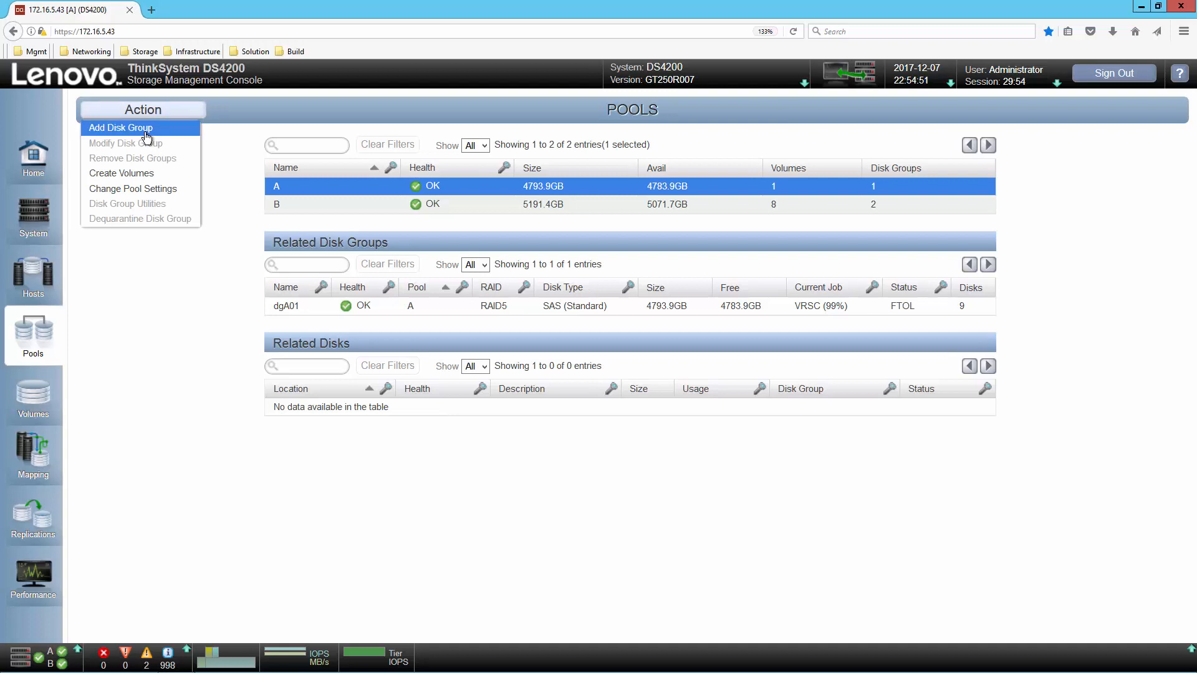
click(121, 128)
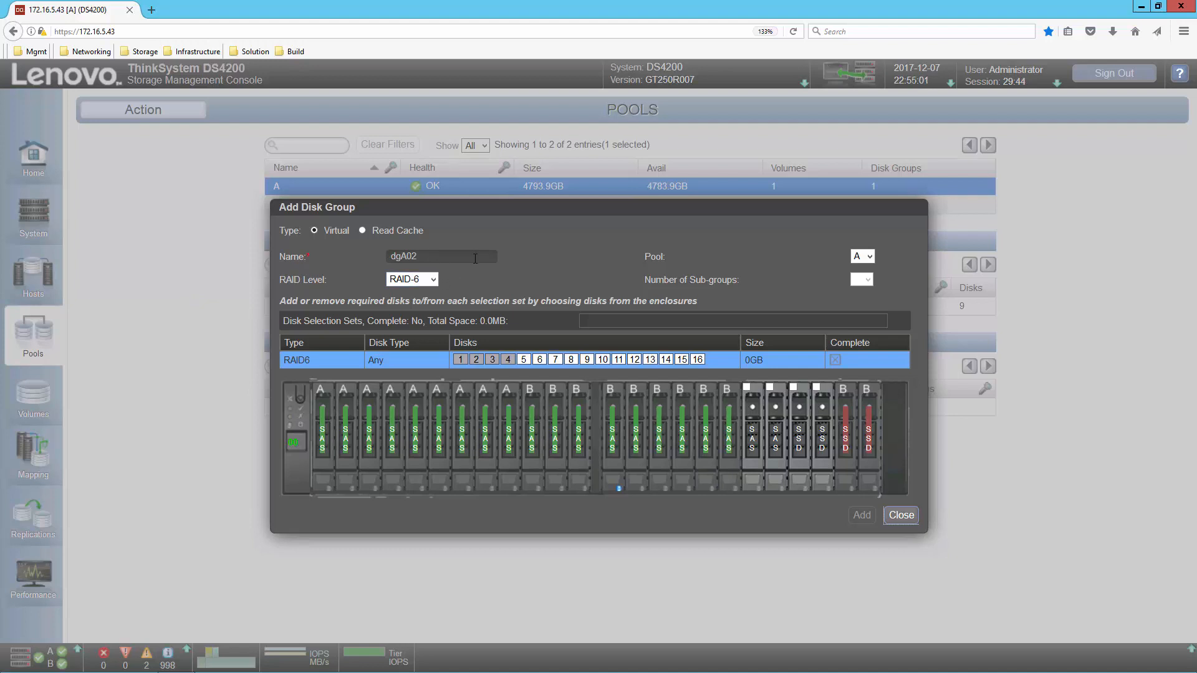
click(432, 281)
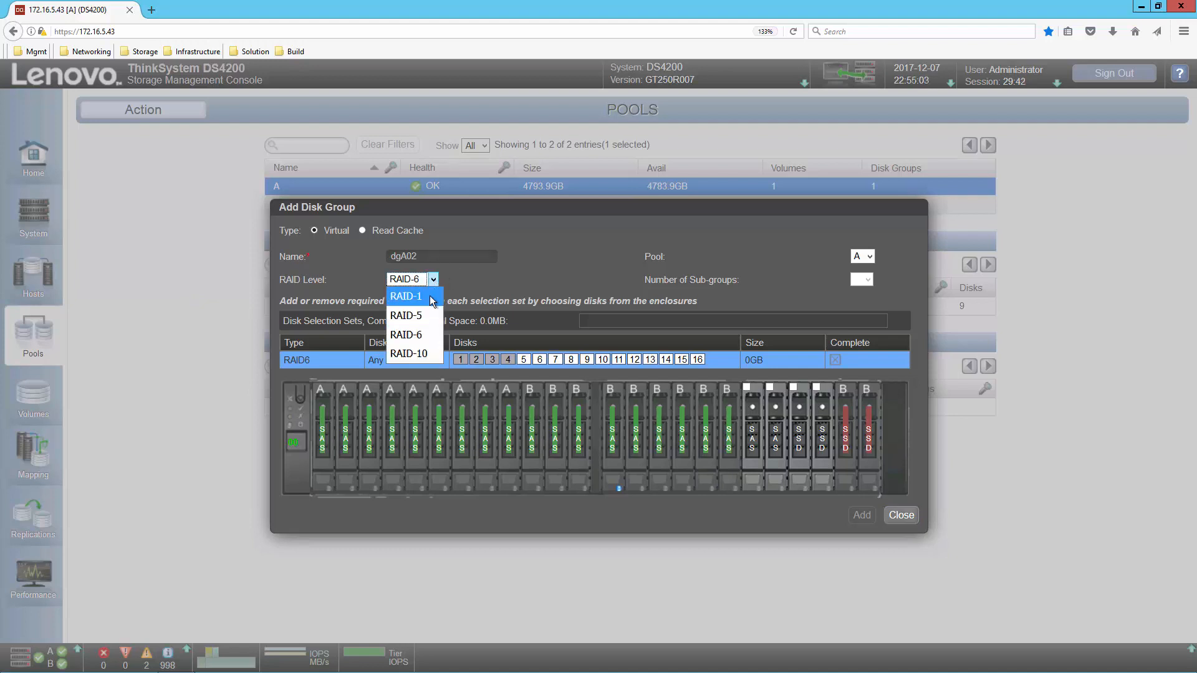
click(432, 300)
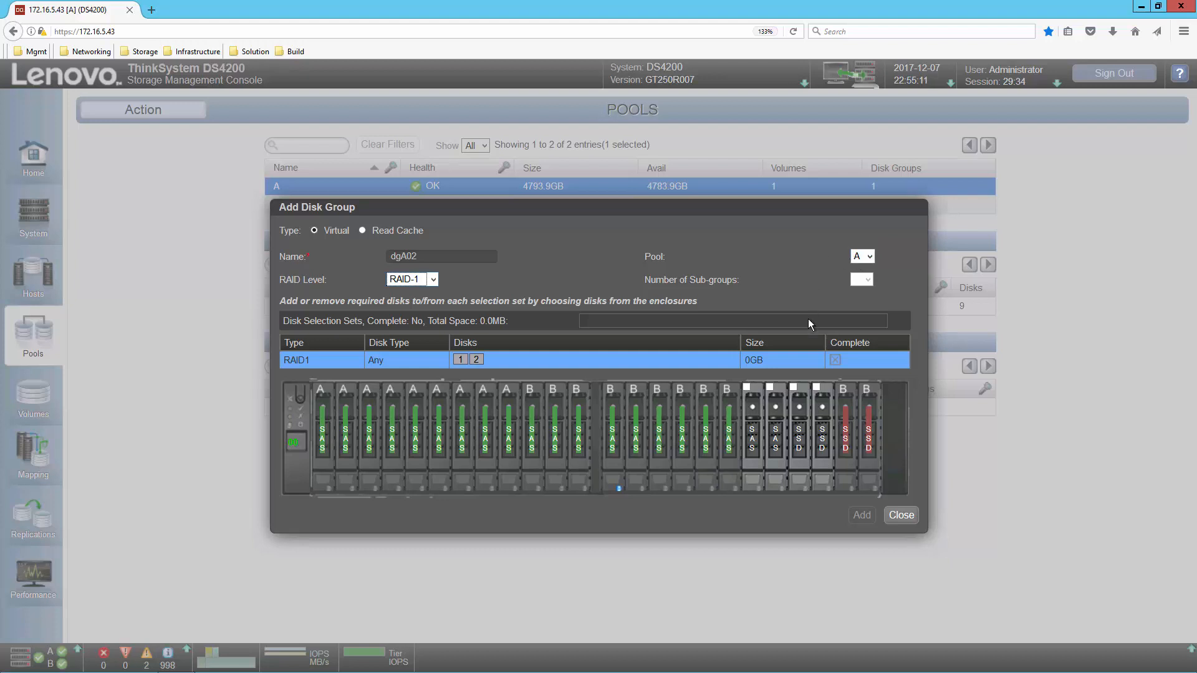
click(800, 454)
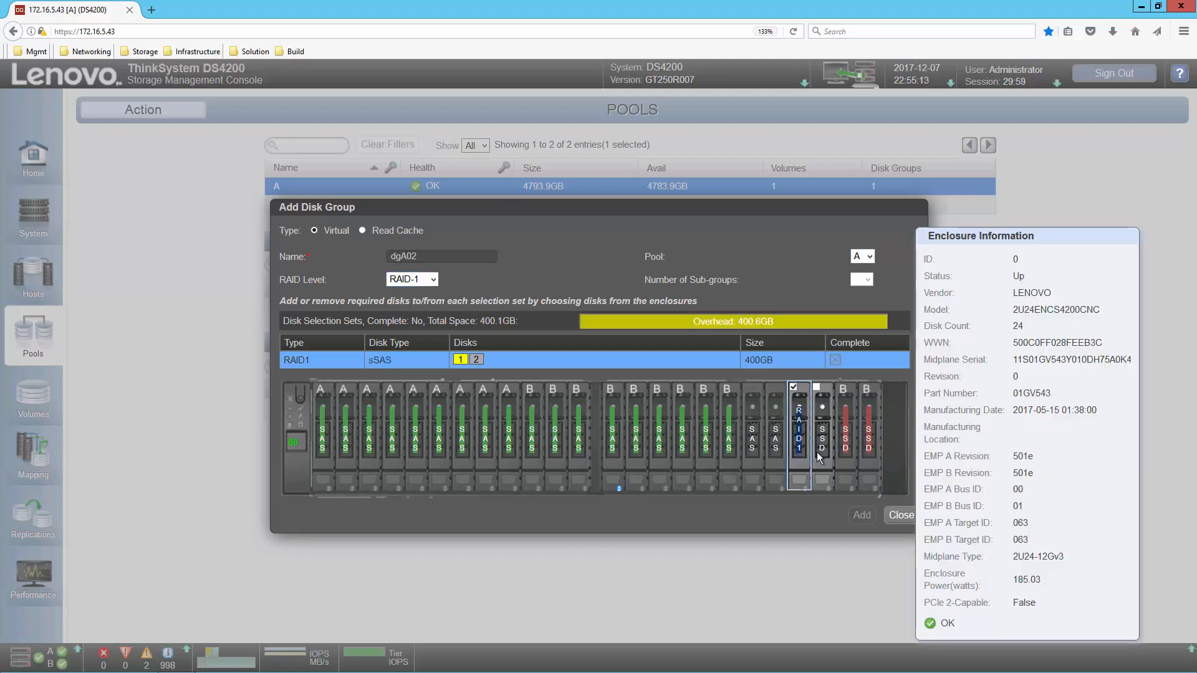
click(821, 452)
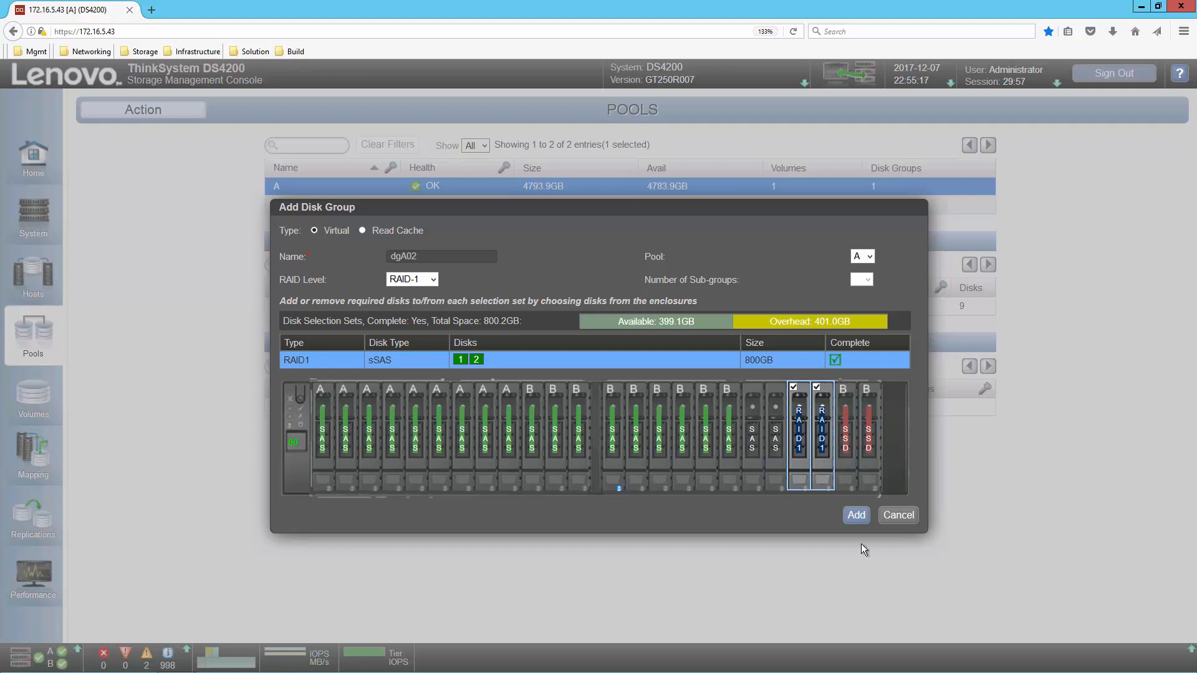
click(857, 515)
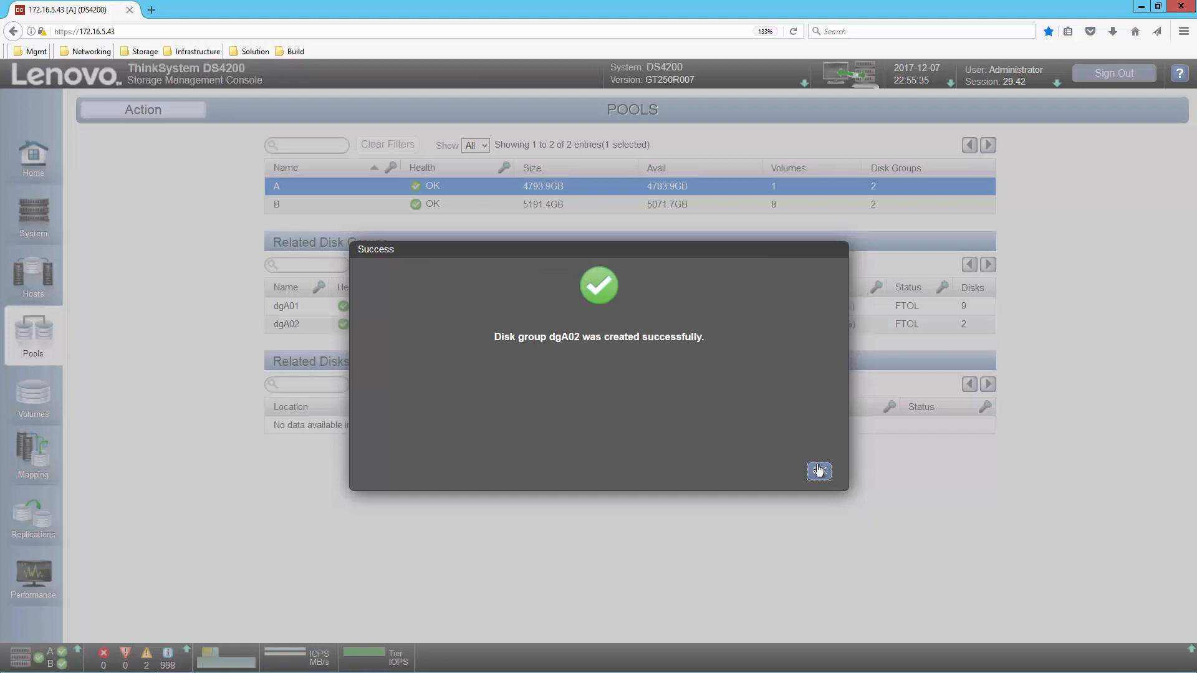
click(817, 472)
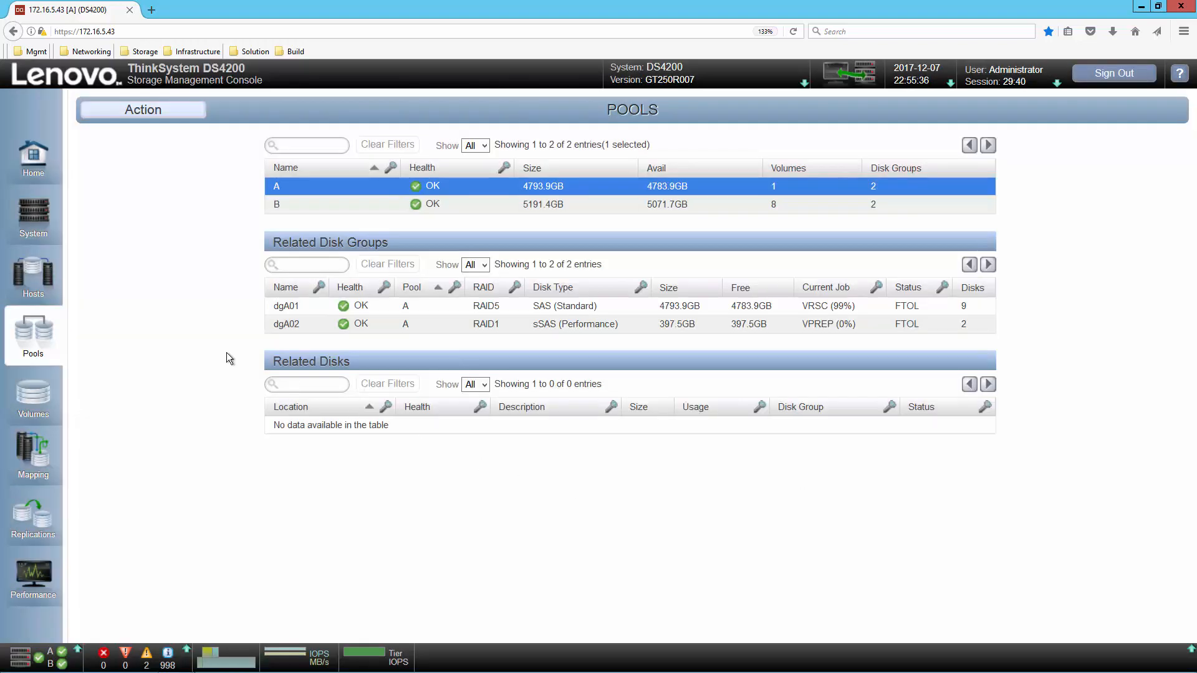
Check Storage A's disk group utilization on the home page and review pool A's disk groups.
mouse_move(27, 208)
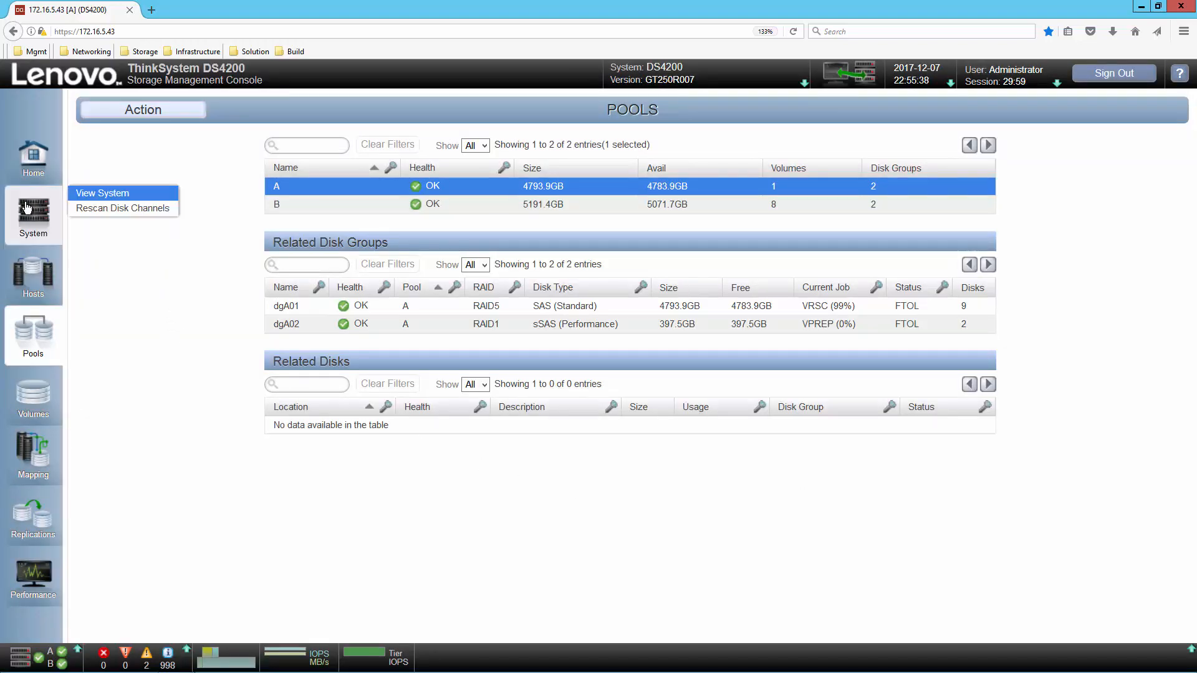
click(94, 131)
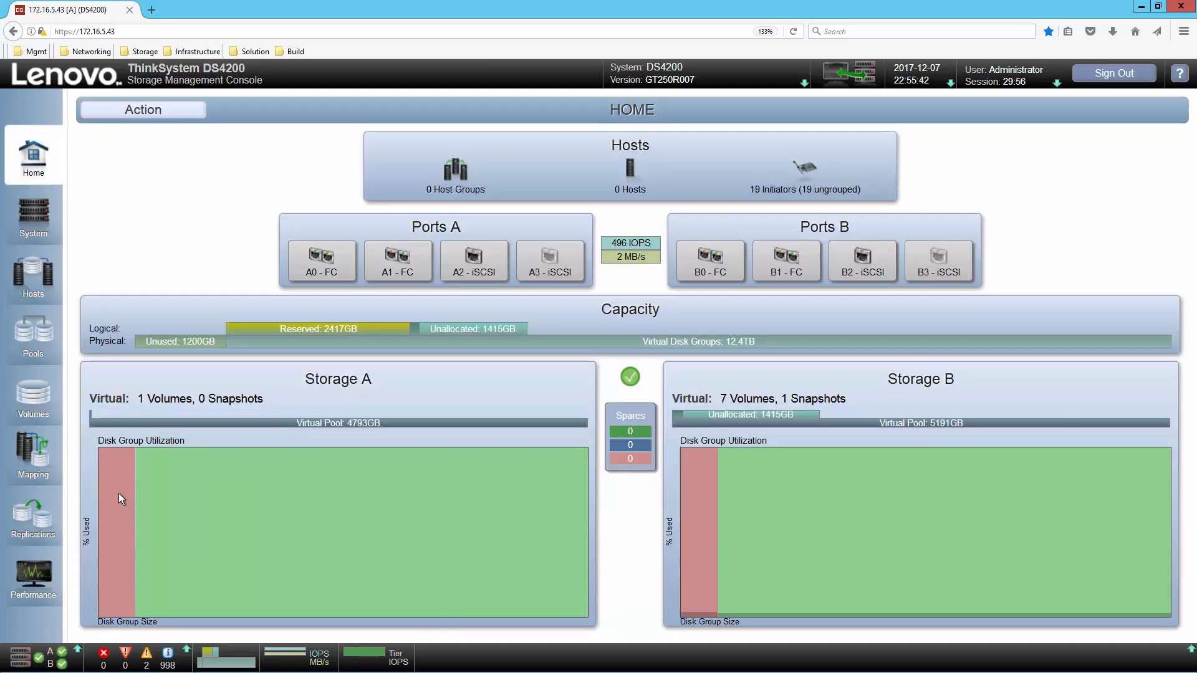
mouse_move(118, 493)
click(27, 335)
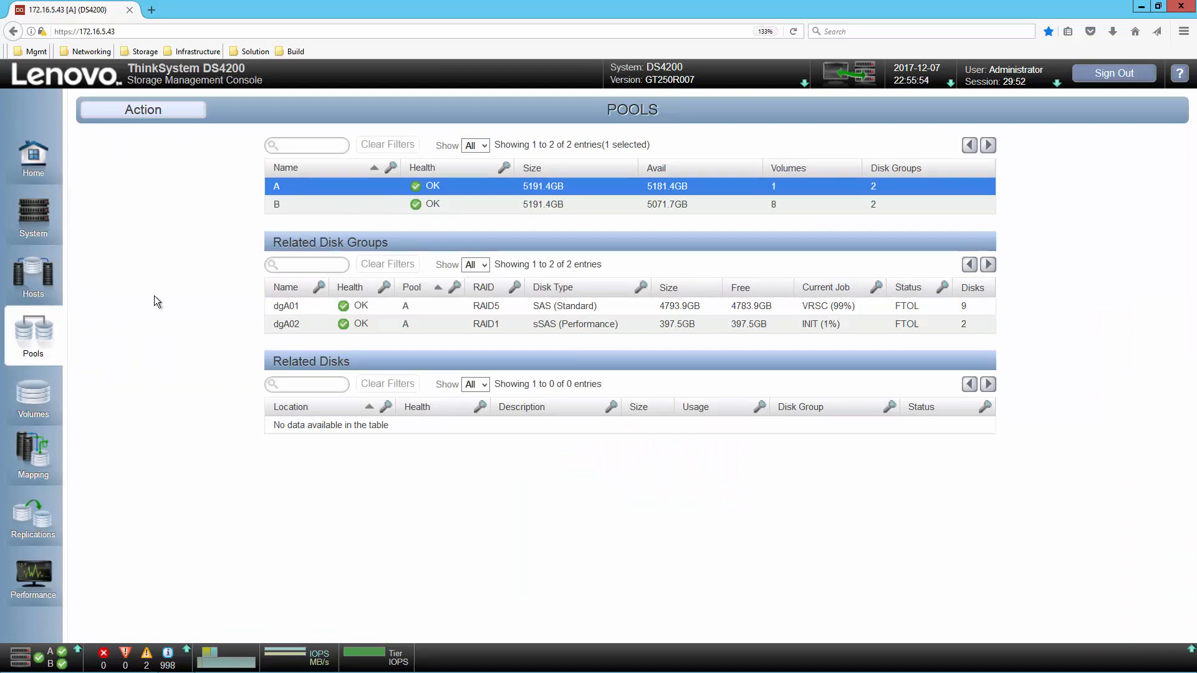
click(146, 112)
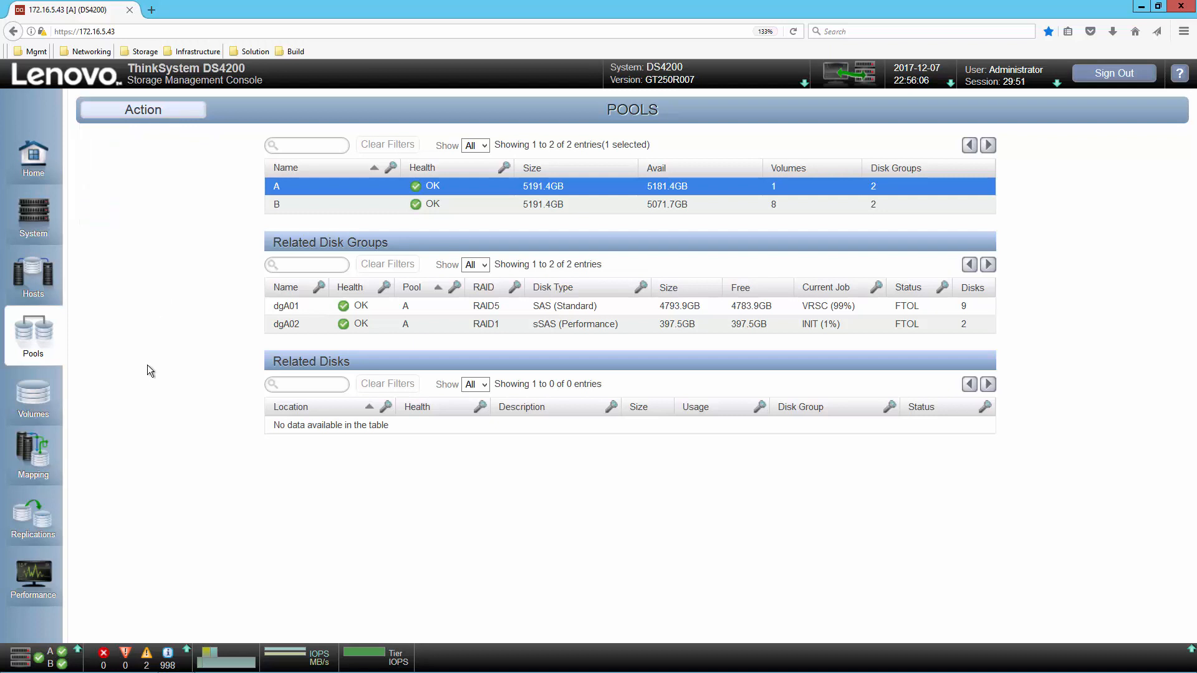
Set up one new 100GB virtual volume in pool A with No Affinity, entering Demo Volume as its name.
click(30, 407)
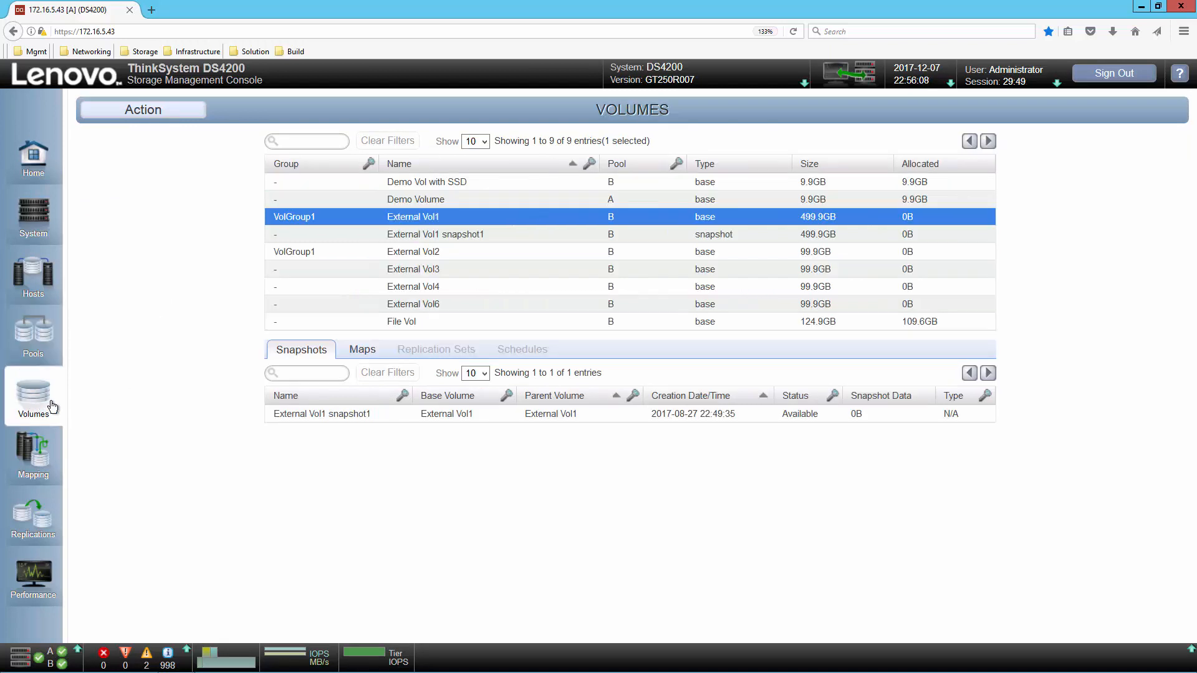
click(152, 112)
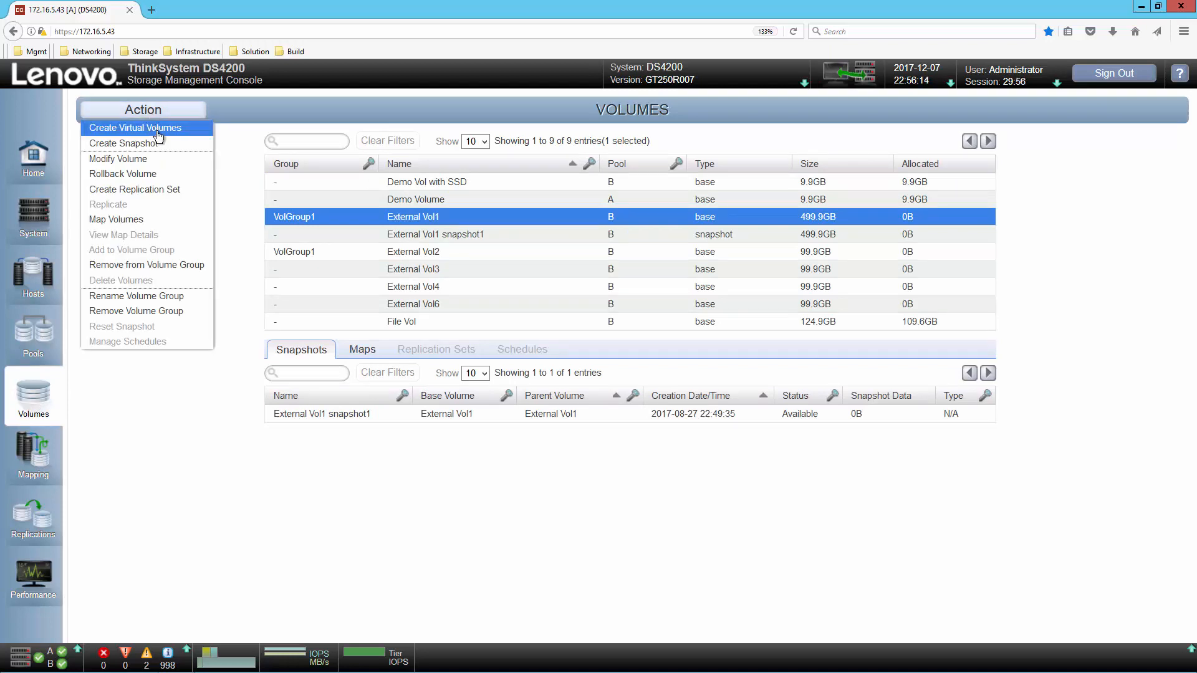
click(158, 132)
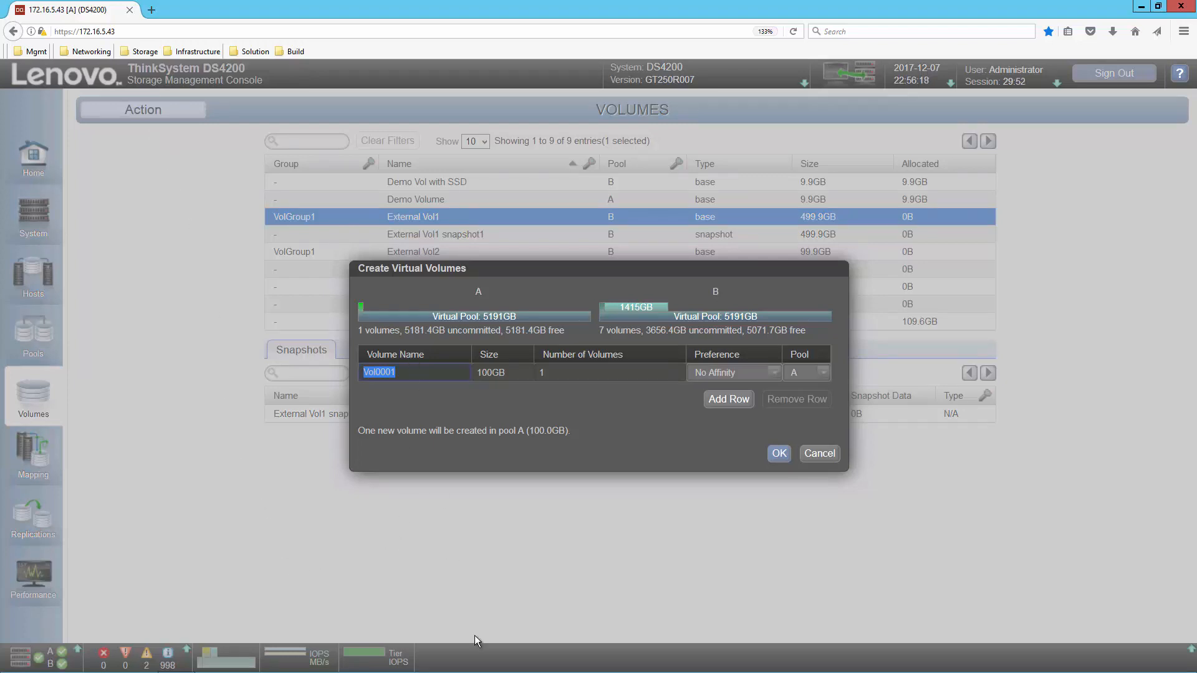
text(Demo Volume)
key(Return)
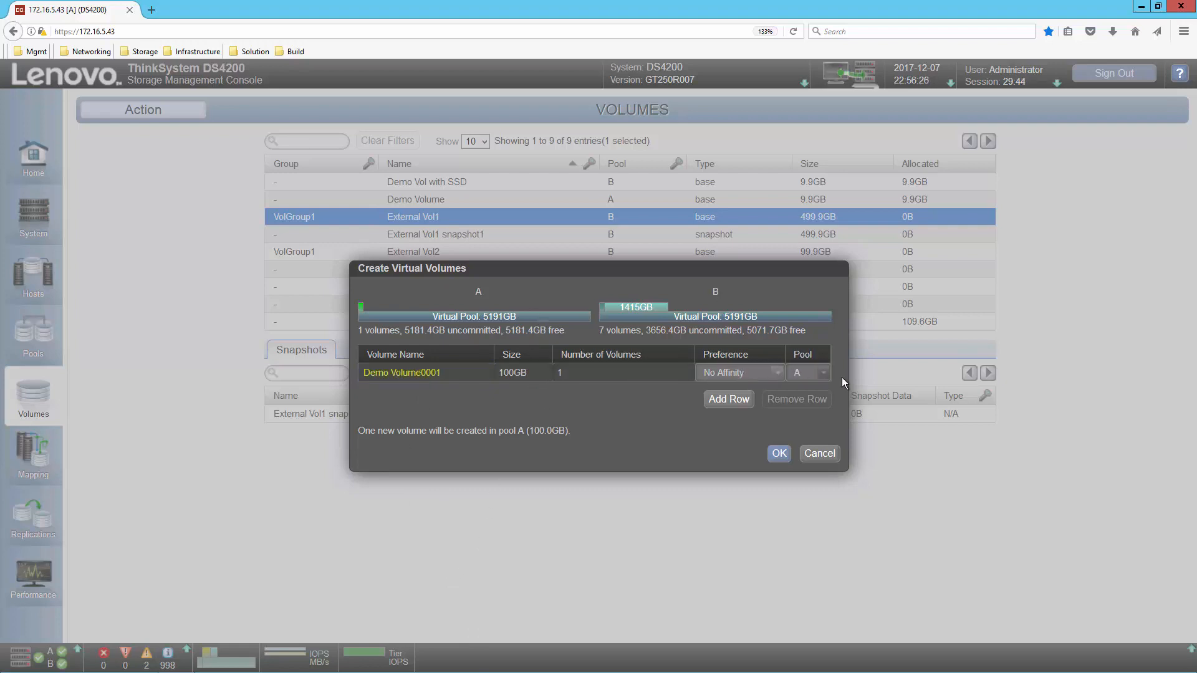
click(736, 401)
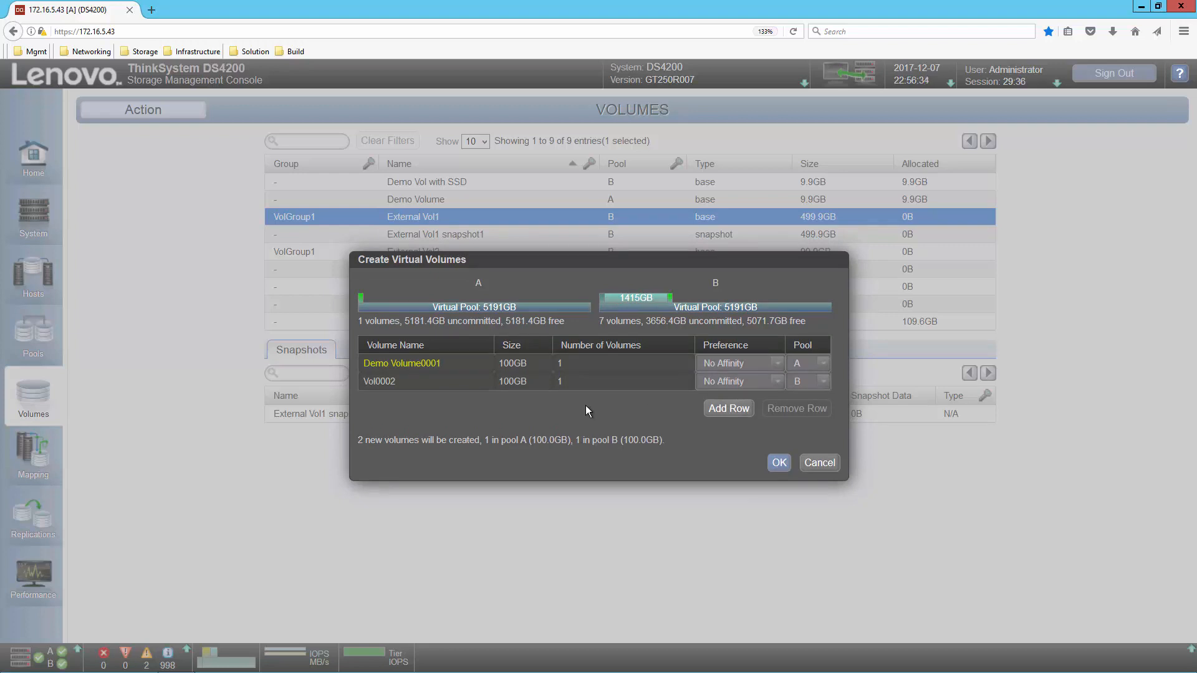
click(651, 379)
click(814, 413)
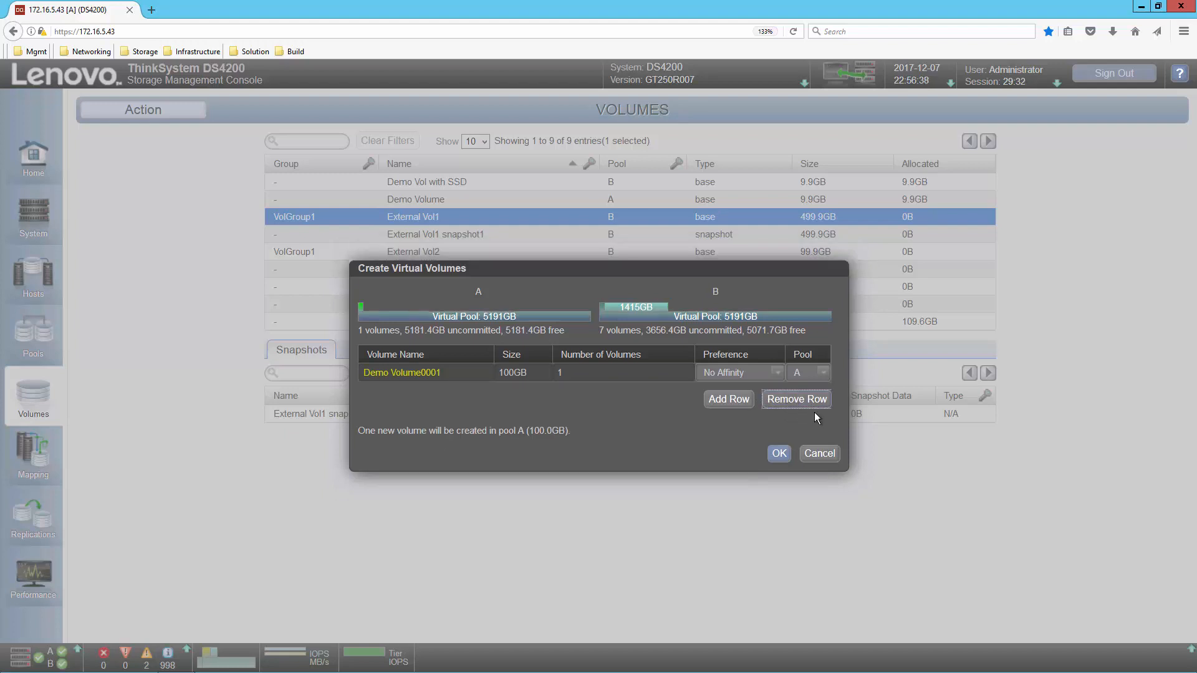
Create the configured Demo Volume0001 volume and acknowledge the completion.
click(778, 454)
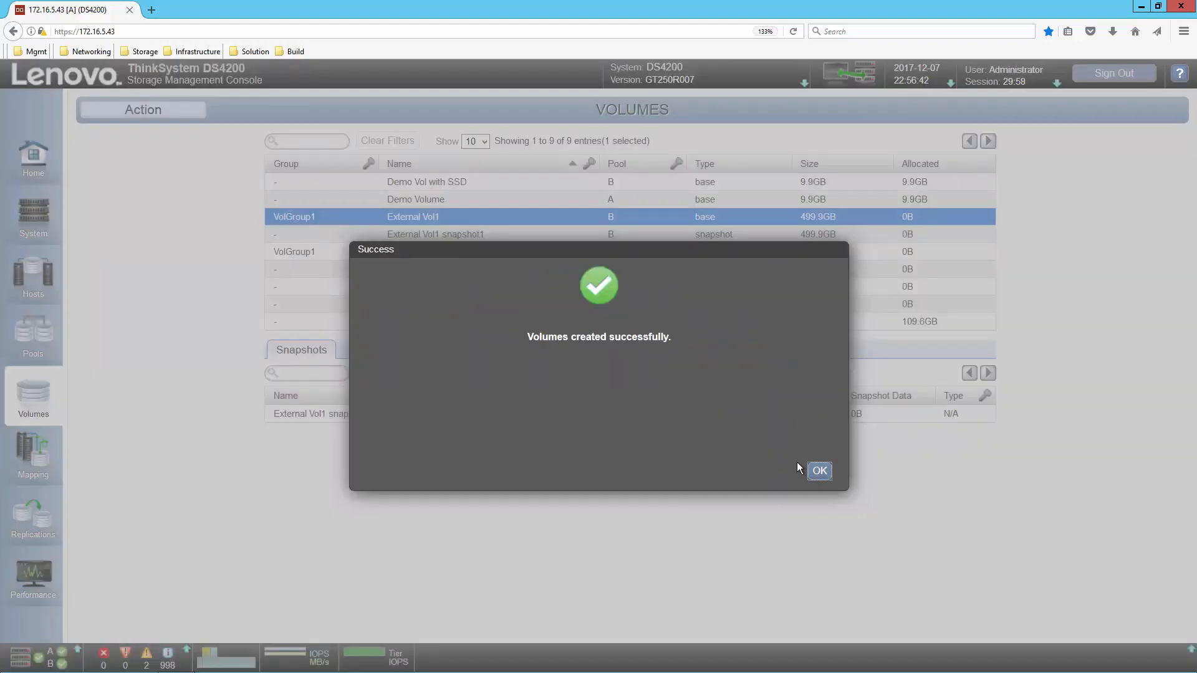
click(831, 477)
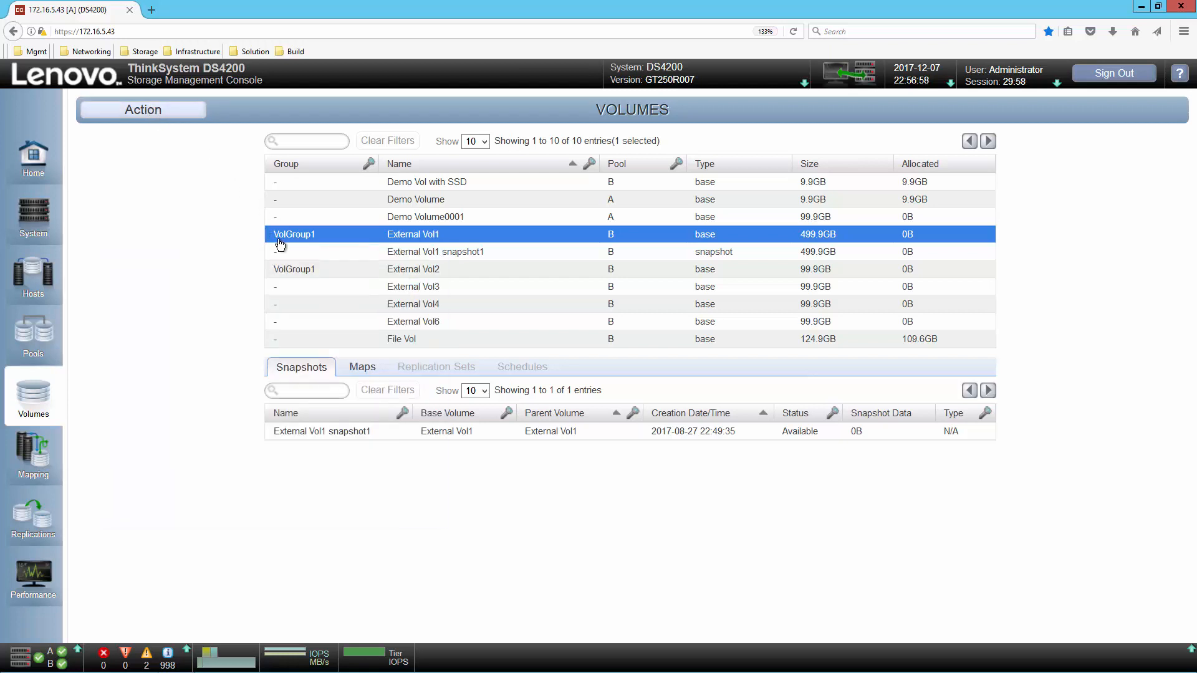
Inspect the host mappings of External Vol1 in VolGroup1.
mouse_move(278, 240)
click(360, 370)
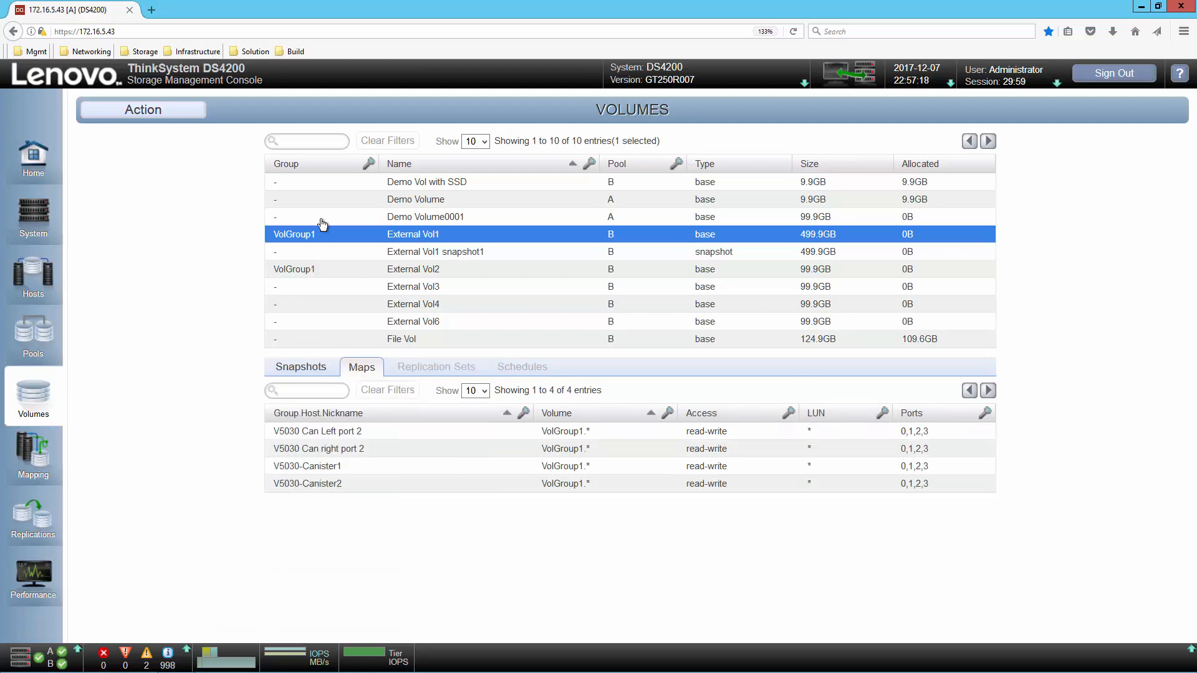
Examine the scheduled and repeating snapshot options for Demo Volume0001, and leave without creating a snapshot.
click(329, 218)
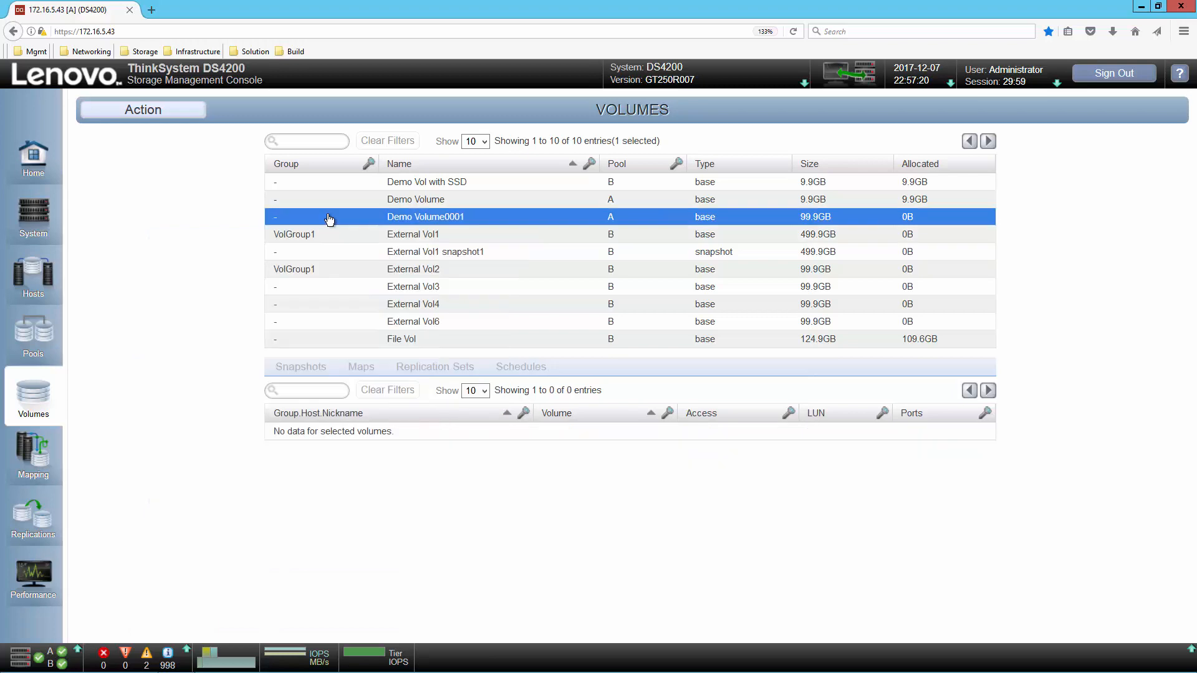
click(138, 118)
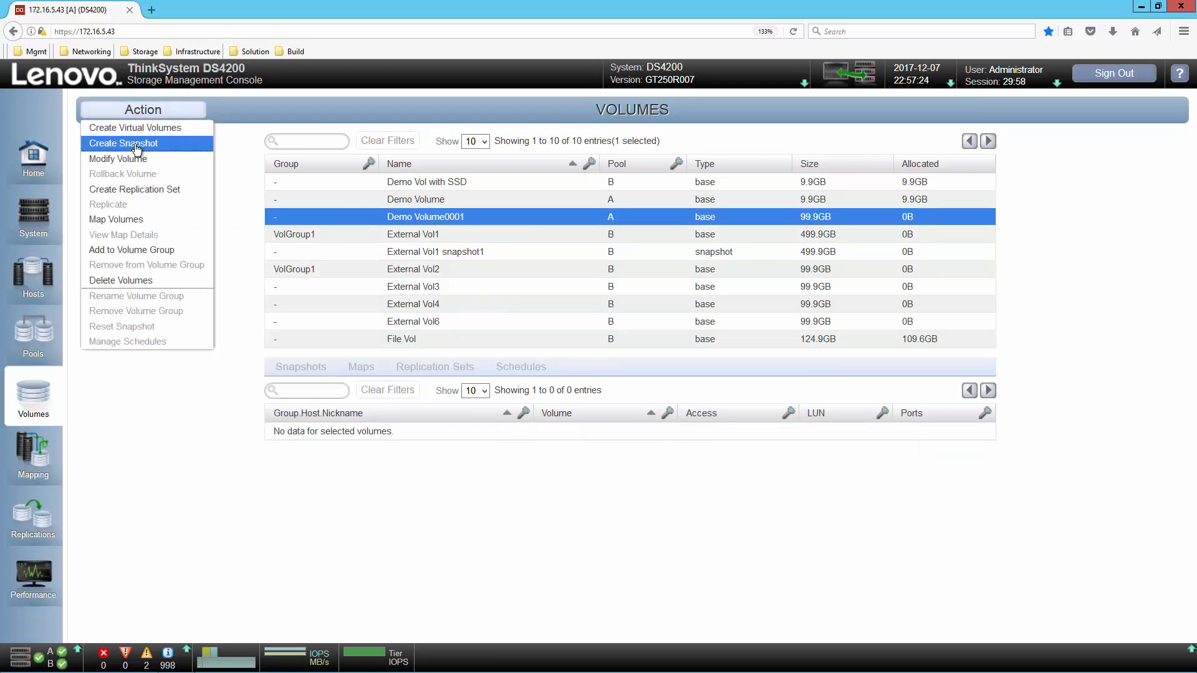
click(136, 145)
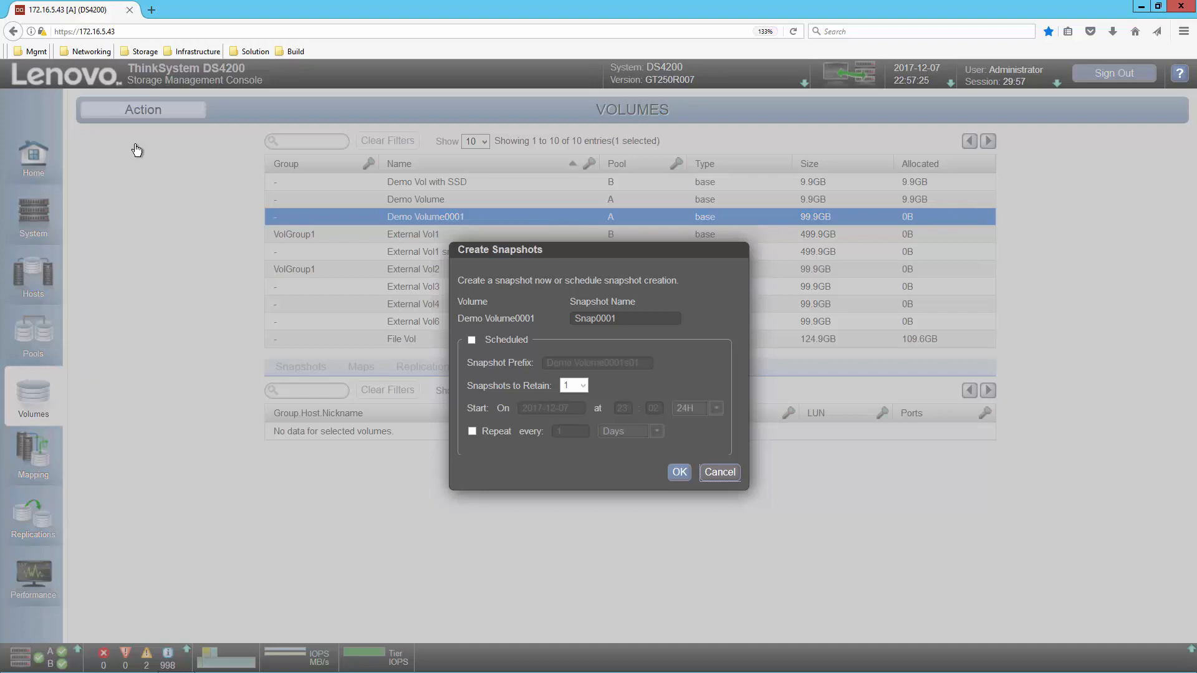
click(472, 340)
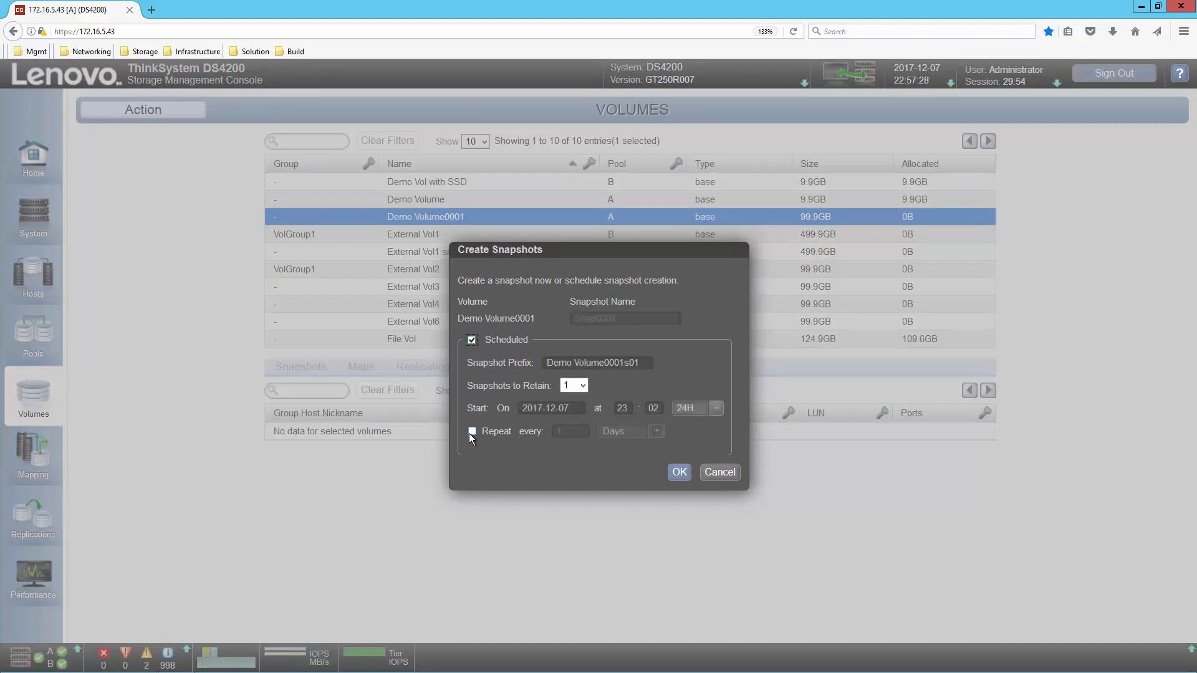
click(472, 431)
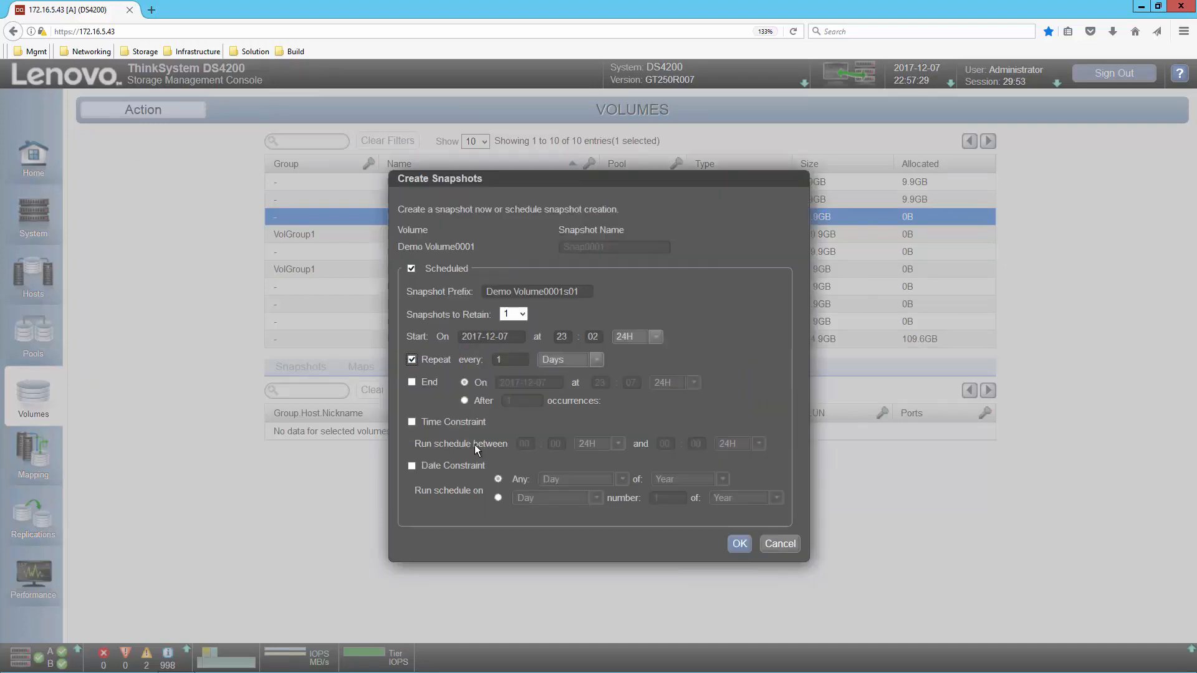
click(780, 545)
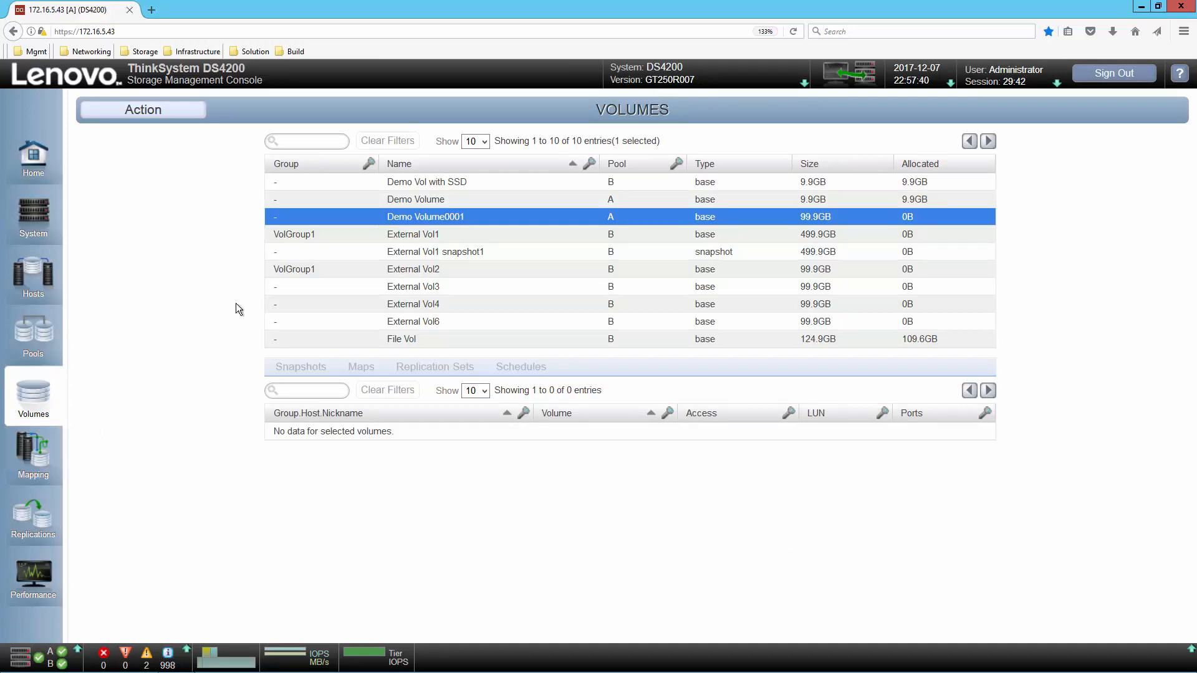
Preview mapping Demo Volume0001 to initiators 21000024ff7f9adc and 21000024ff7f9add, and leave without applying a mapping.
click(140, 111)
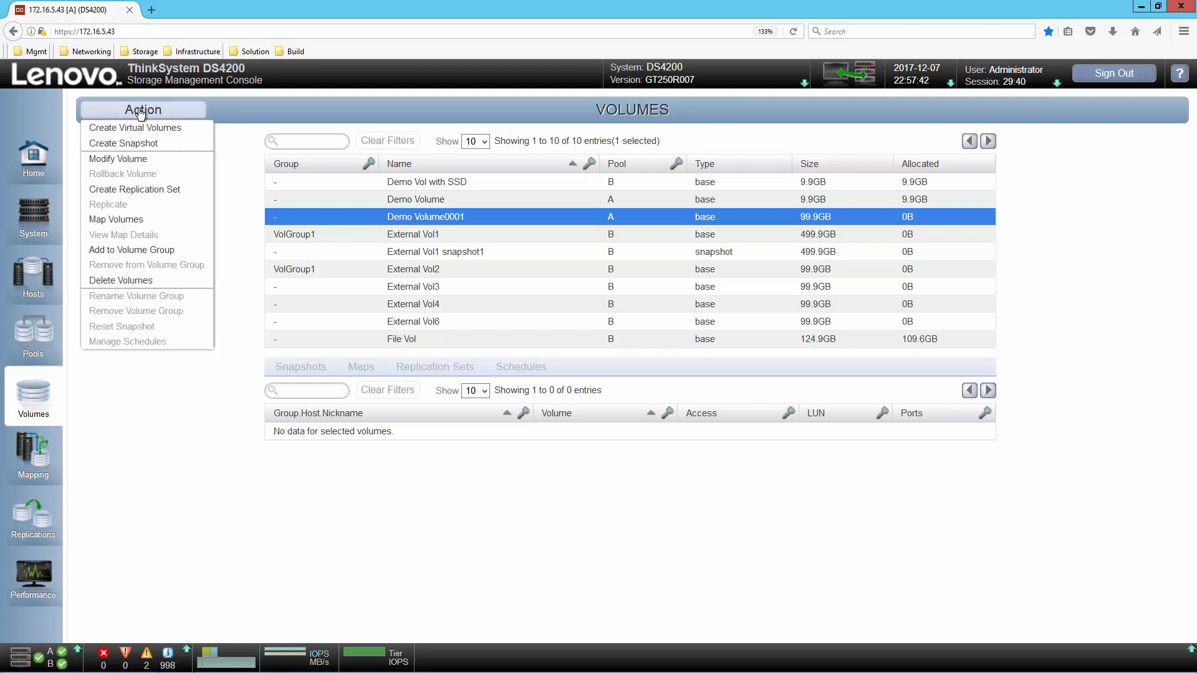
click(136, 222)
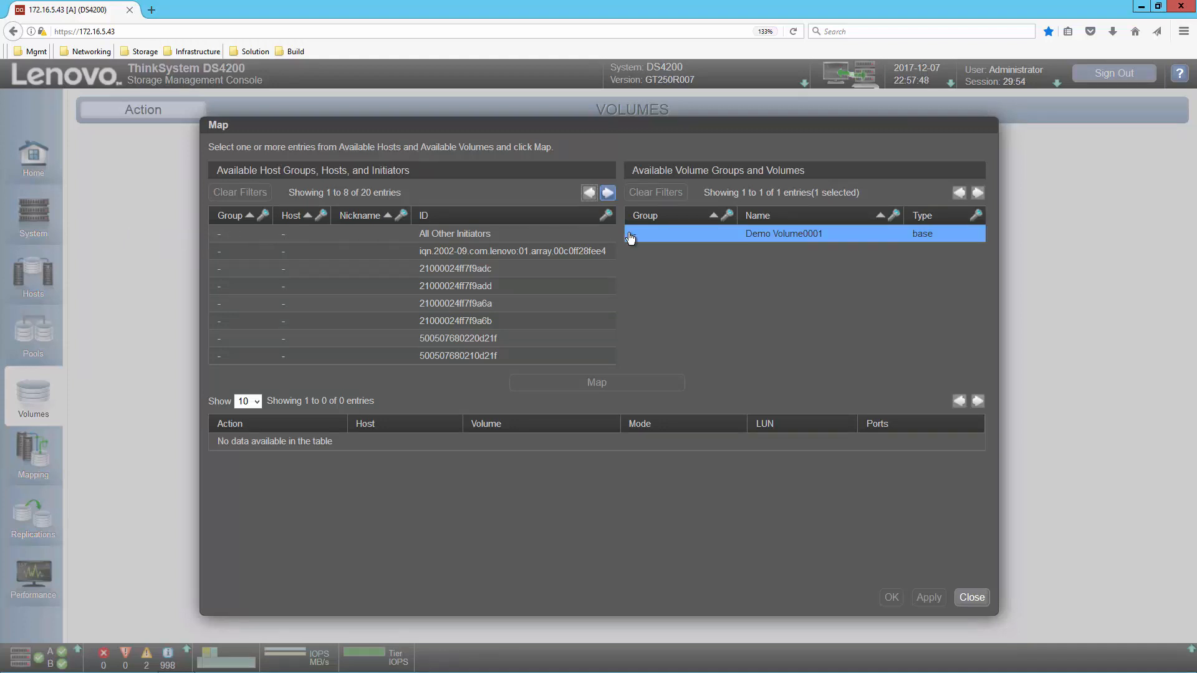
click(476, 275)
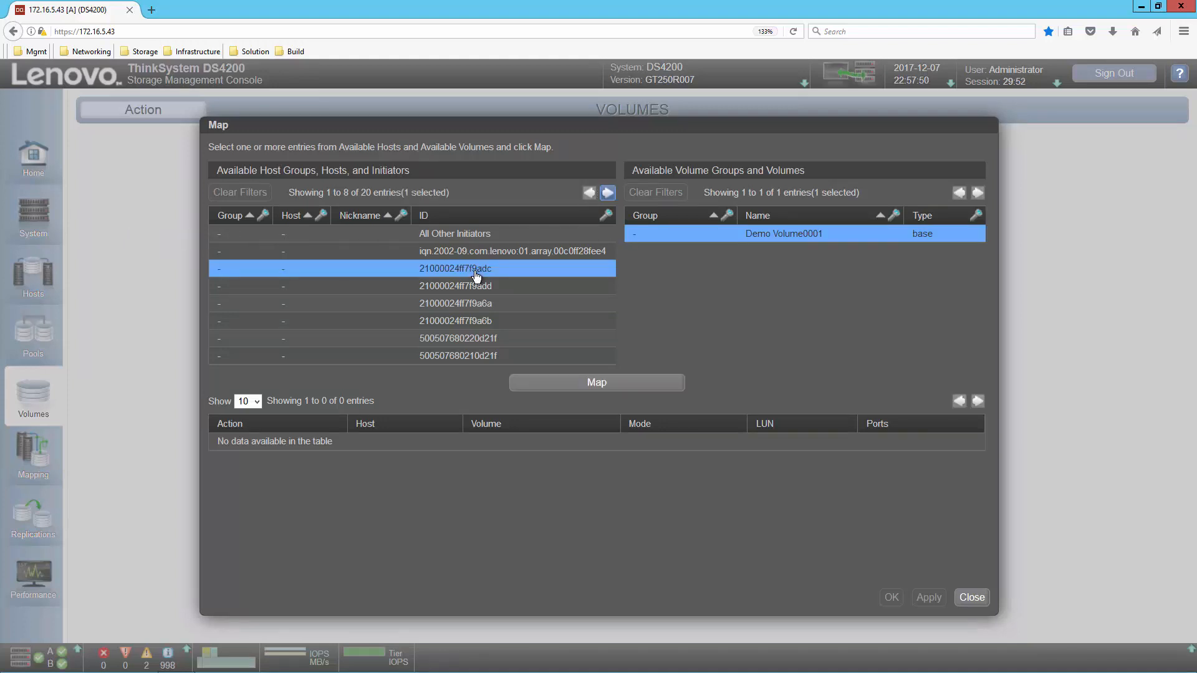
ctrl+click(477, 288)
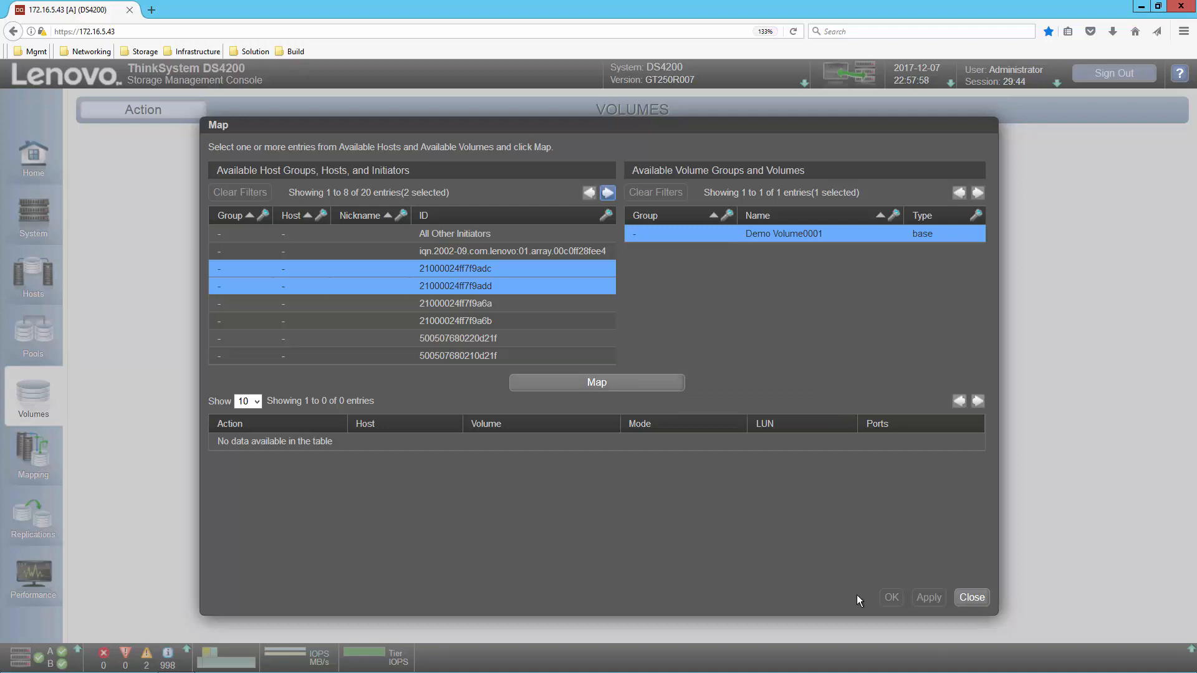
click(972, 598)
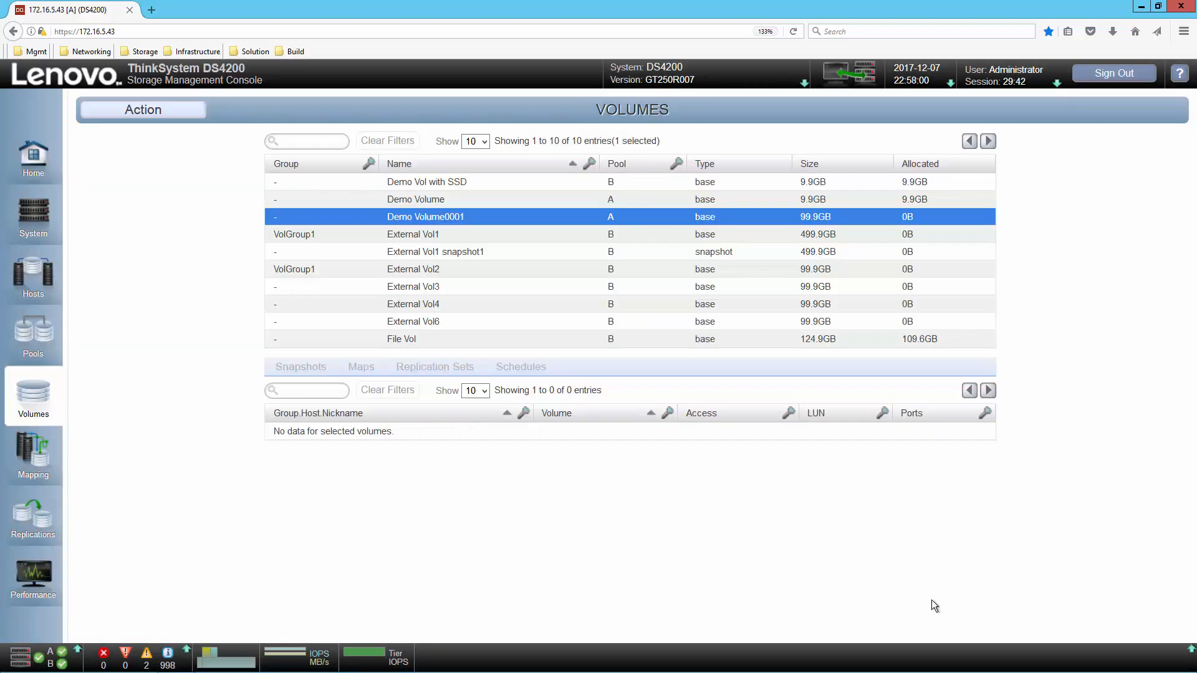